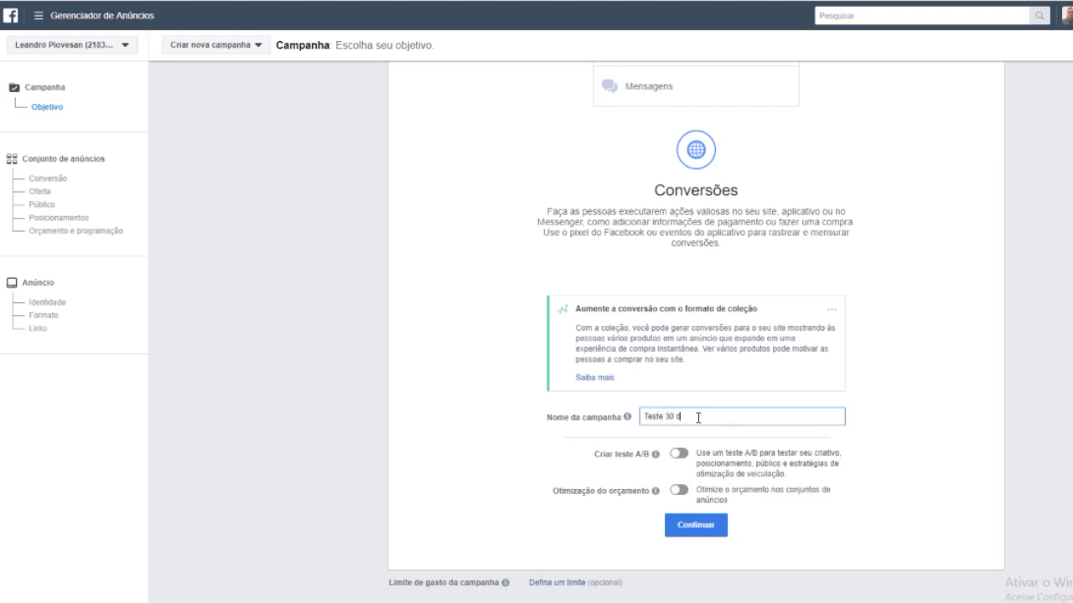
- Enter "Teste 30 dias" as the campaign name and continue to the ad set setup
{"action": "key", "text": "Tab"}
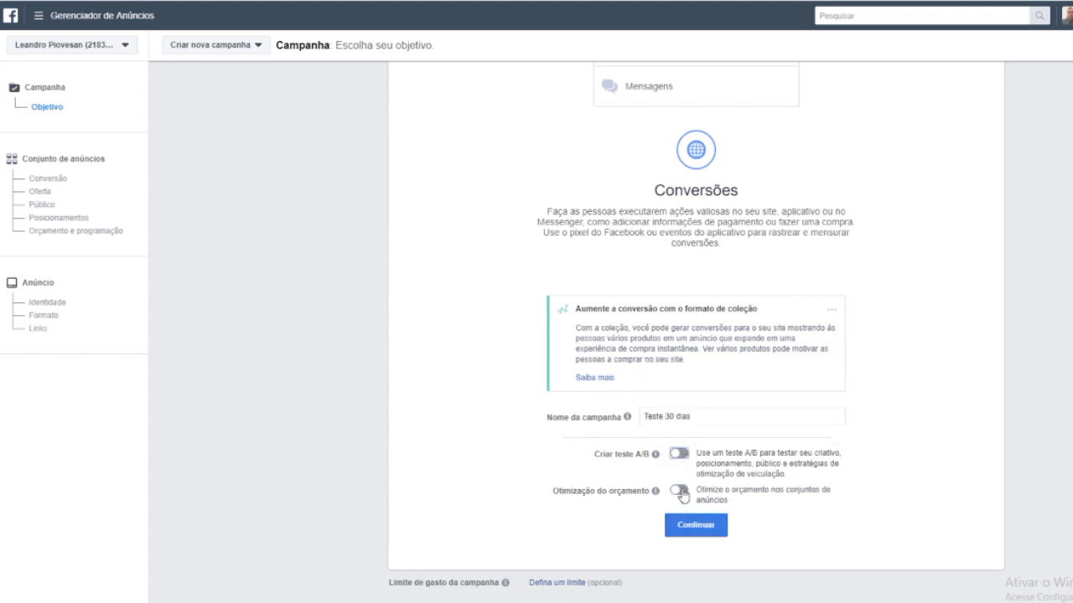
{"action": "mouse_move", "coordinate": [652, 458]}
{"action": "left_click", "coordinate": [695, 528]}
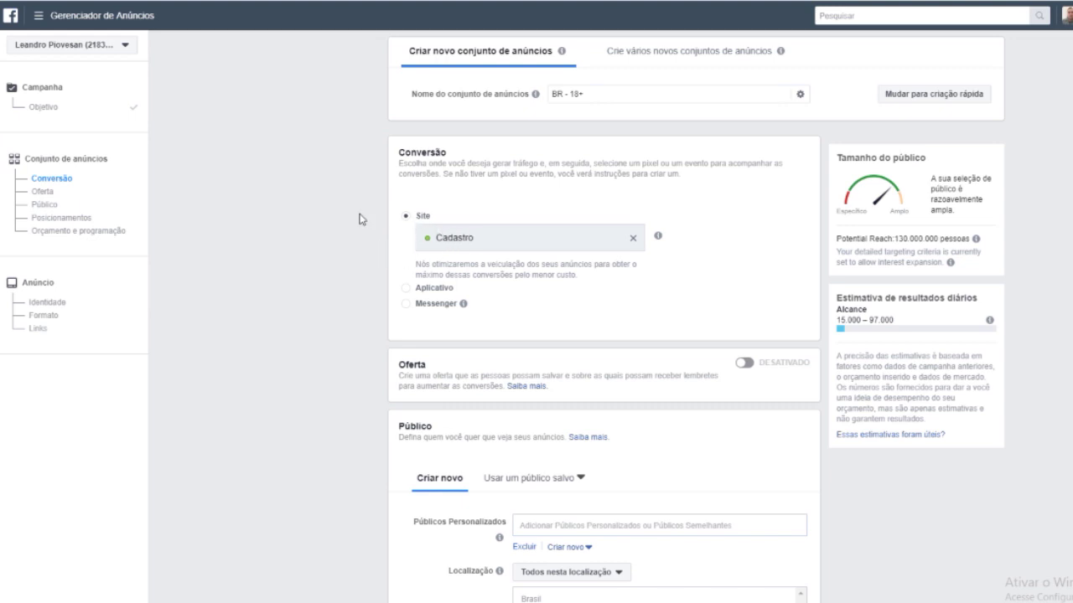
- Set the audience location to the city Suzano, São Paulo (state), Brasil
{"action": "scroll", "coordinate": [347, 319], "scroll_direction": "down", "scroll_amount": 5}
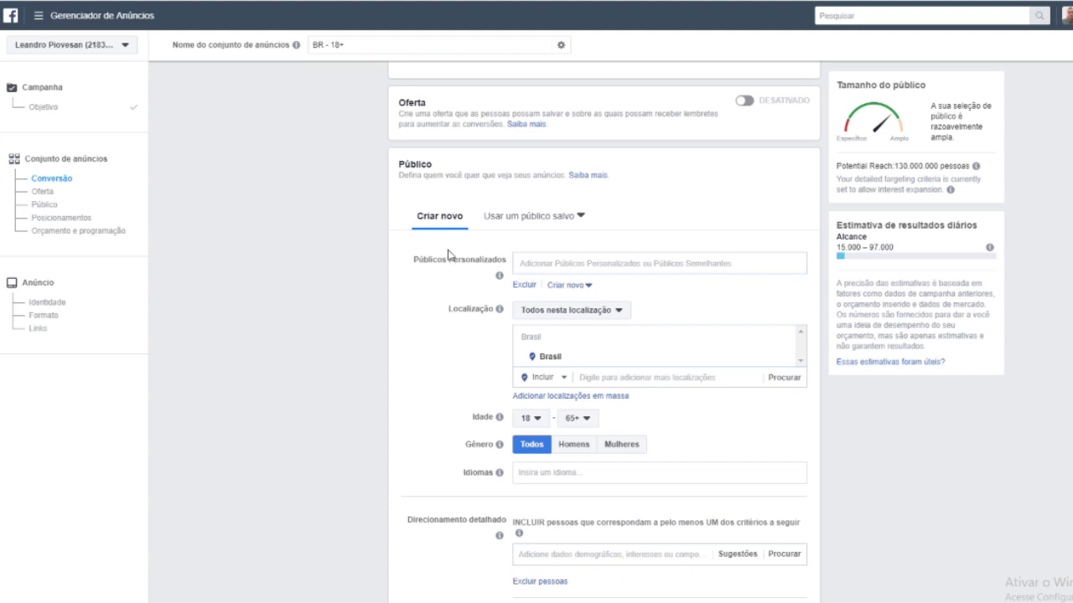
{"action": "scroll", "coordinate": [411, 306], "scroll_direction": "down", "scroll_amount": 1}
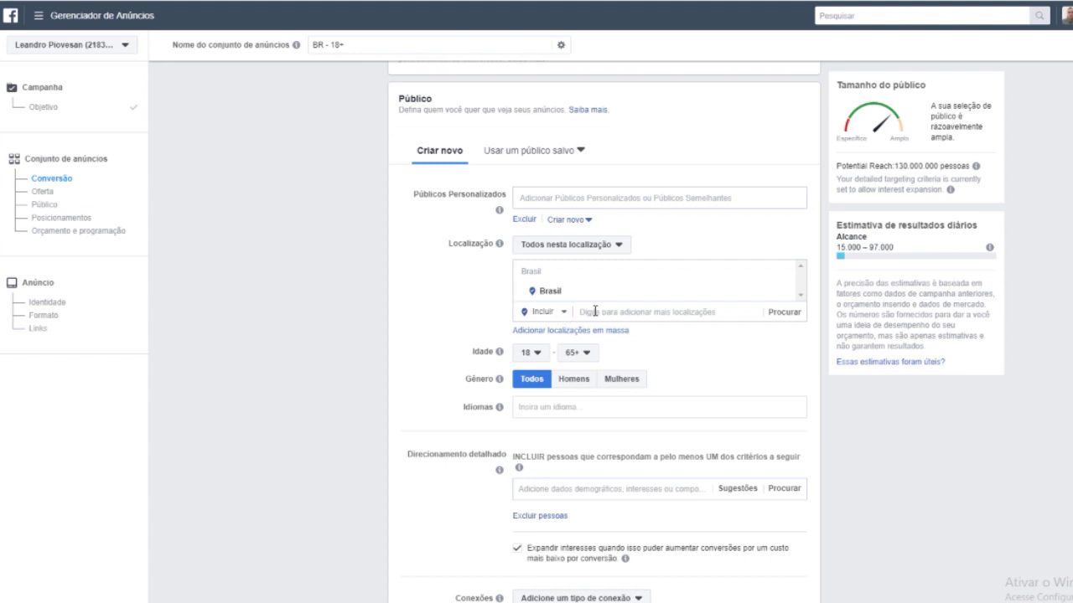
{"action": "left_click", "coordinate": [595, 311]}
{"action": "type", "text": "suzano"}
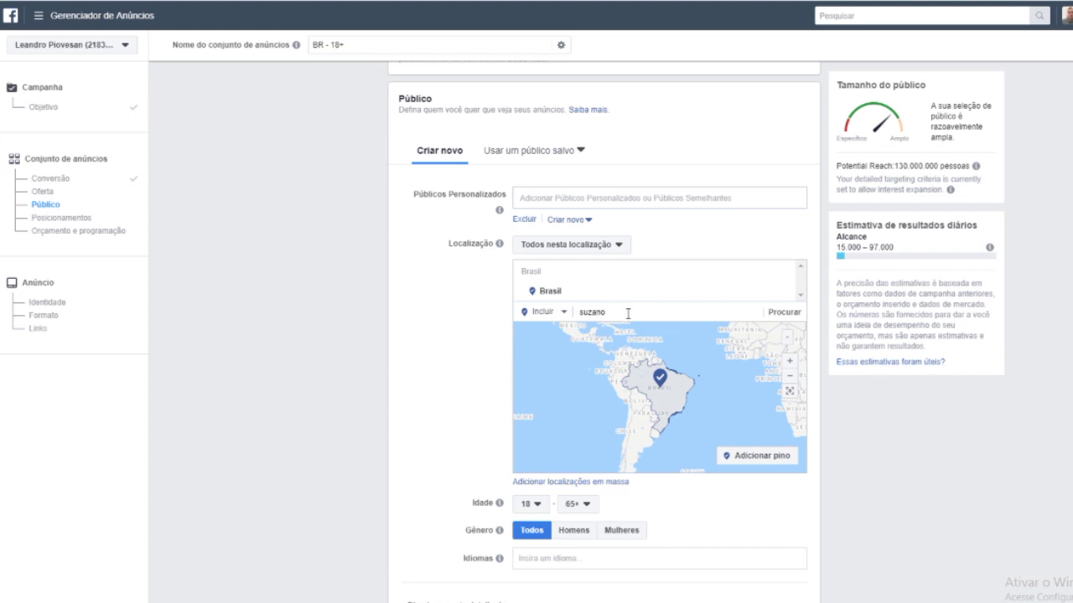
{"action": "left_click", "coordinate": [628, 312]}
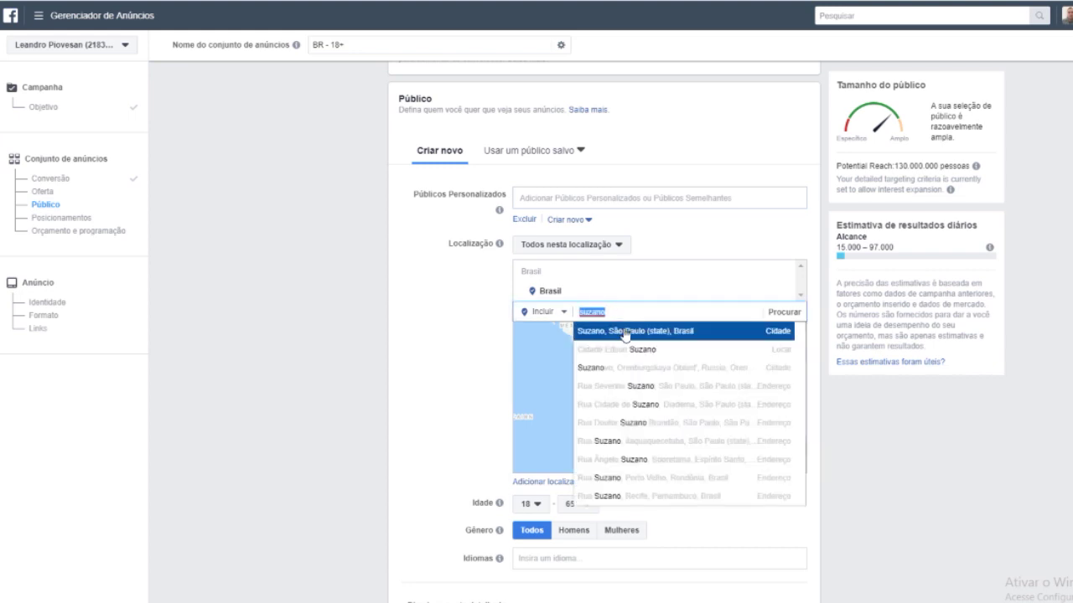
{"action": "left_click", "coordinate": [624, 332]}
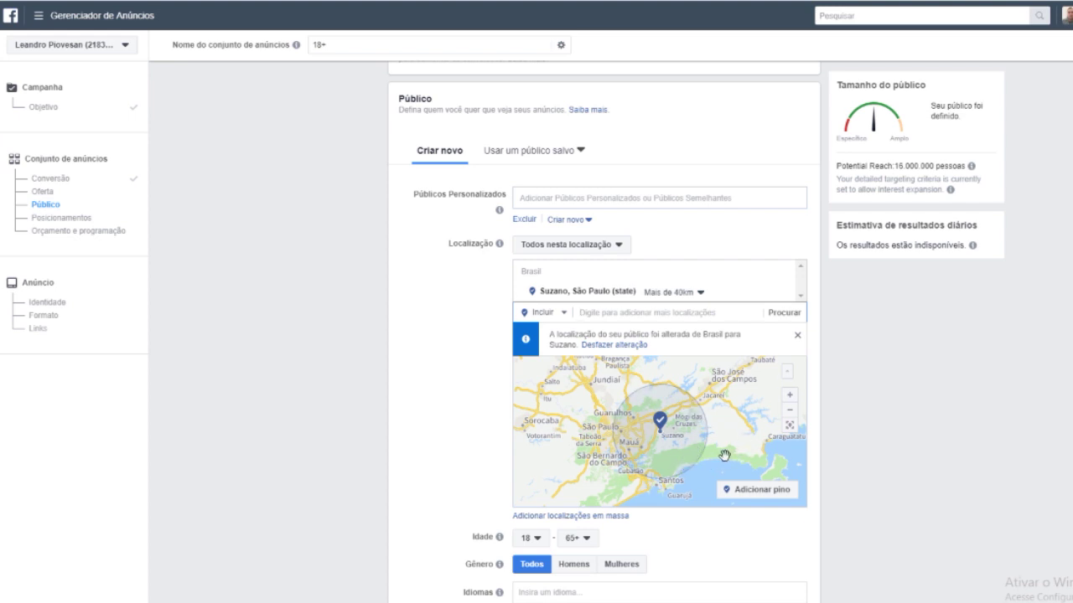
- Narrow the Suzano radius to 17 km, and drop a map pin at Suzano with a 5 km radius
{"action": "left_click", "coordinate": [700, 292]}
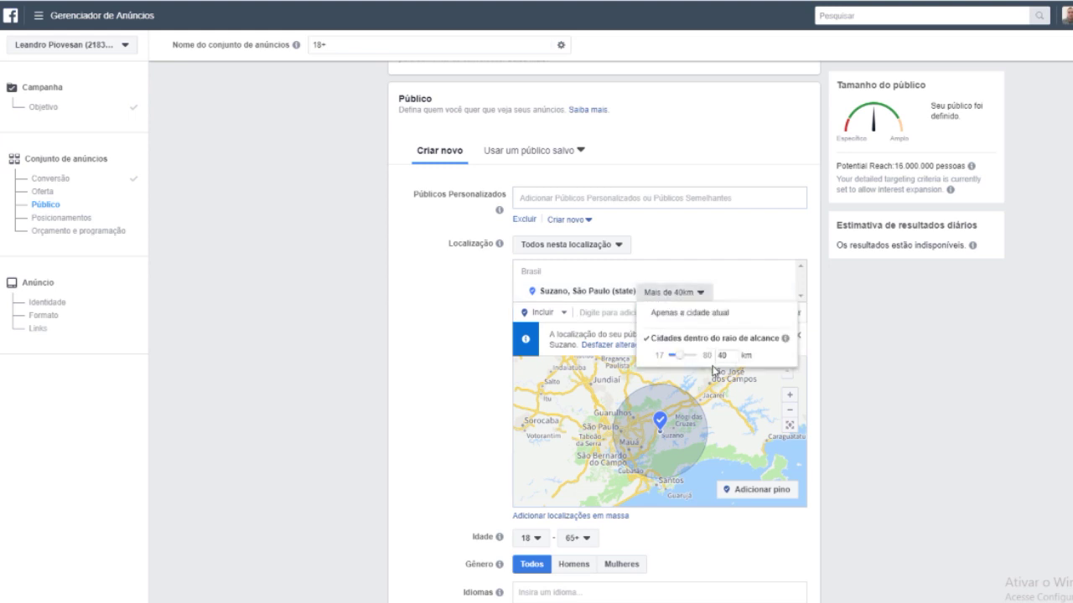
{"action": "mouse_move", "coordinate": [682, 360]}
{"action": "left_mouse_down"}
{"action": "mouse_move", "coordinate": [702, 360]}
{"action": "mouse_move", "coordinate": [670, 362]}
{"action": "left_mouse_up"}
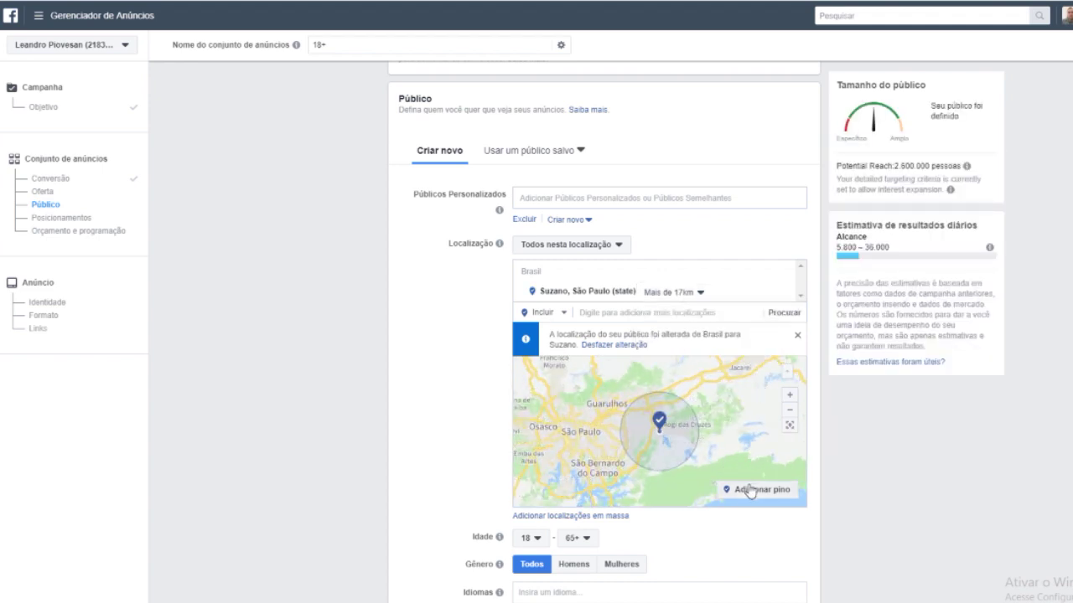
{"action": "left_click", "coordinate": [682, 409]}
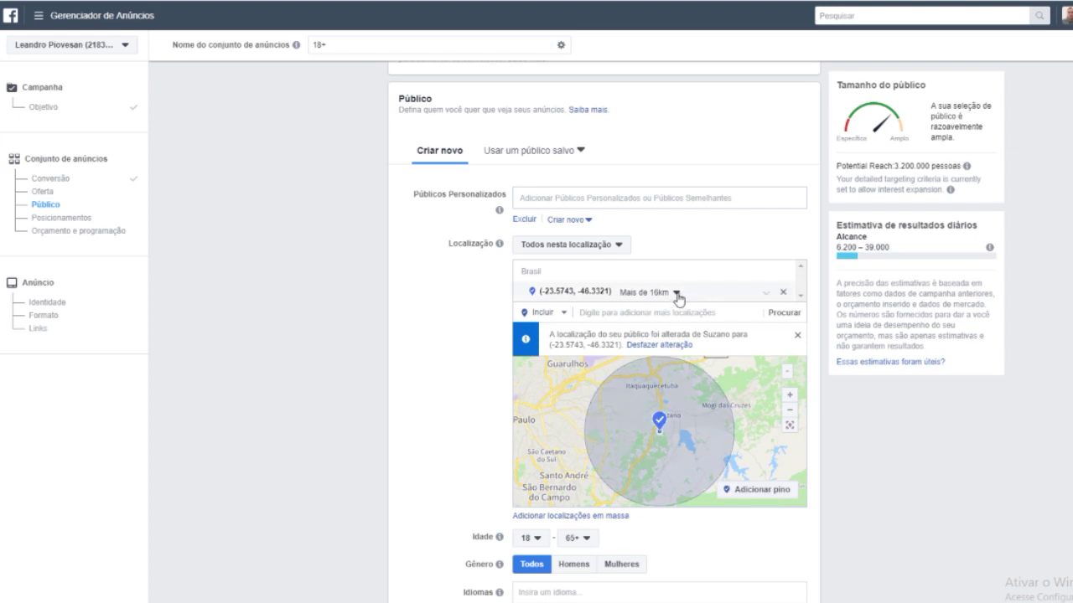
{"action": "left_click", "coordinate": [675, 292]}
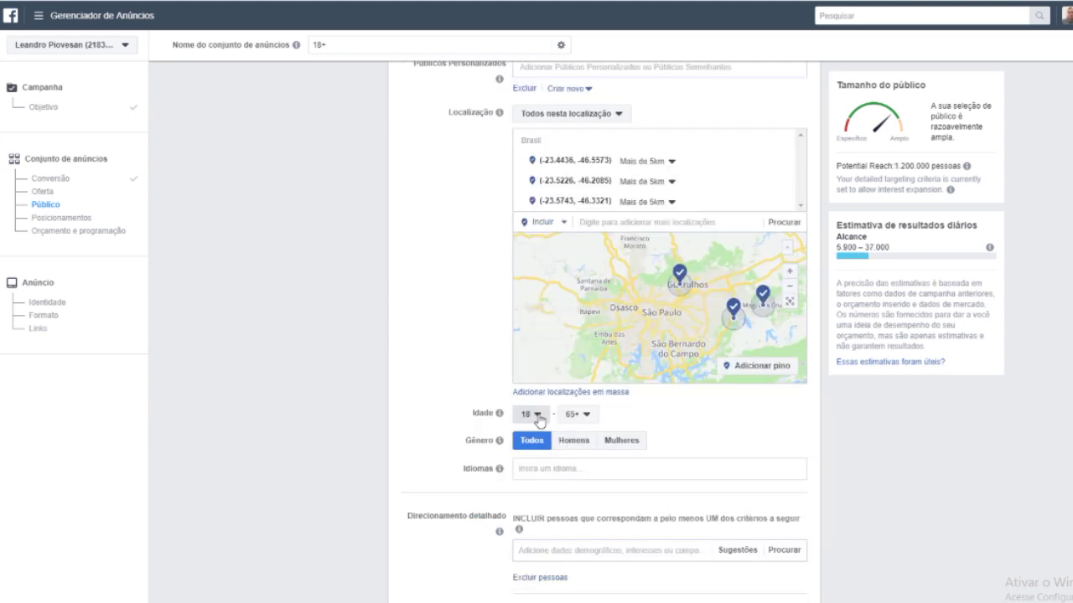
- Set the audience's minimum age to 23
{"action": "left_click", "coordinate": [537, 414]}
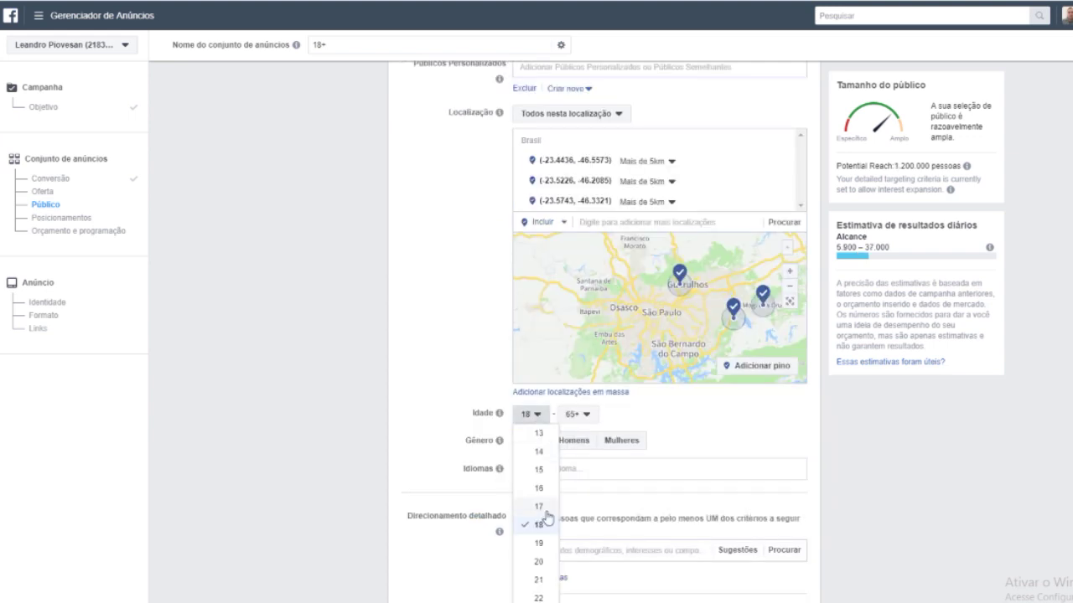
{"action": "key", "text": "Down"}
{"action": "key", "text": "Down"}
{"action": "key", "text": "Down"}
{"action": "key", "text": "Down"}
{"action": "key", "text": "Down"}
{"action": "key", "text": "Return"}
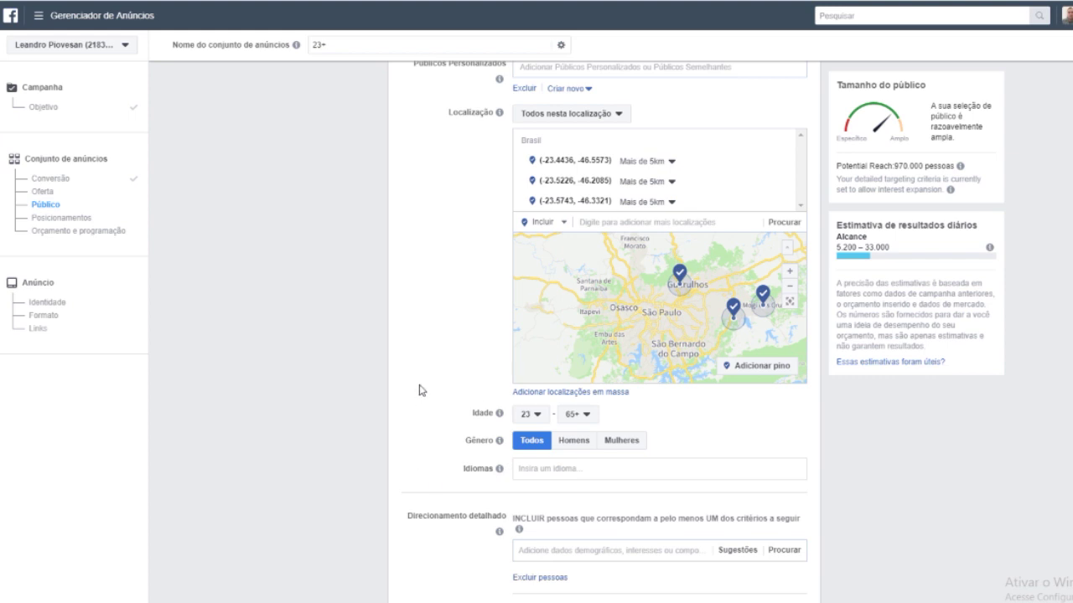
- Examine the ad set's detailed targeting, connection types, placements, budget, schedule and bid strategy settings
{"action": "scroll", "coordinate": [421, 390], "scroll_direction": "down", "scroll_amount": 1}
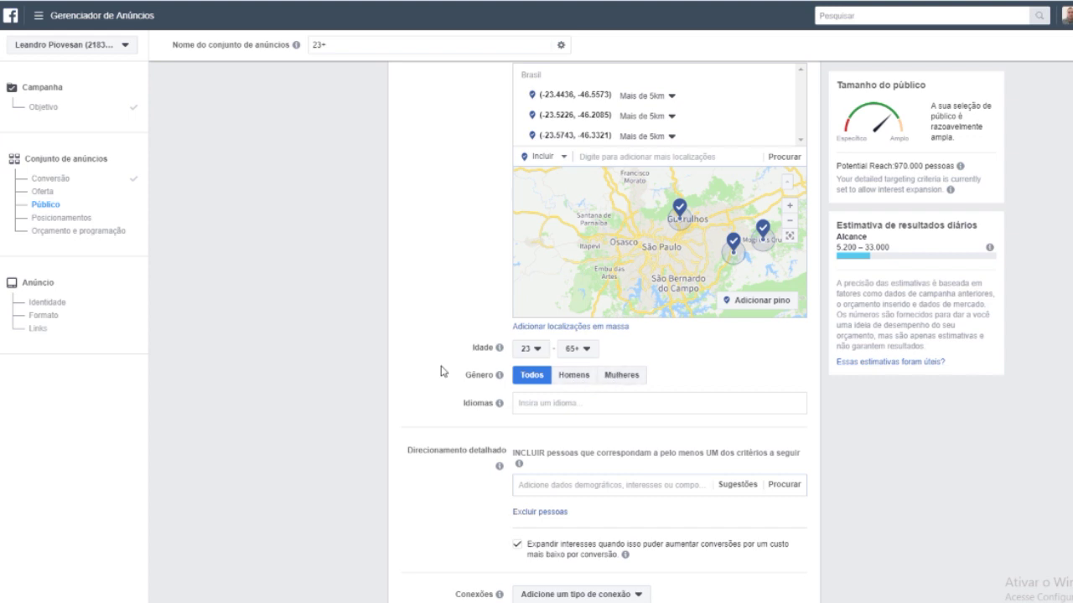
{"action": "scroll", "coordinate": [442, 370], "scroll_direction": "down", "scroll_amount": 2}
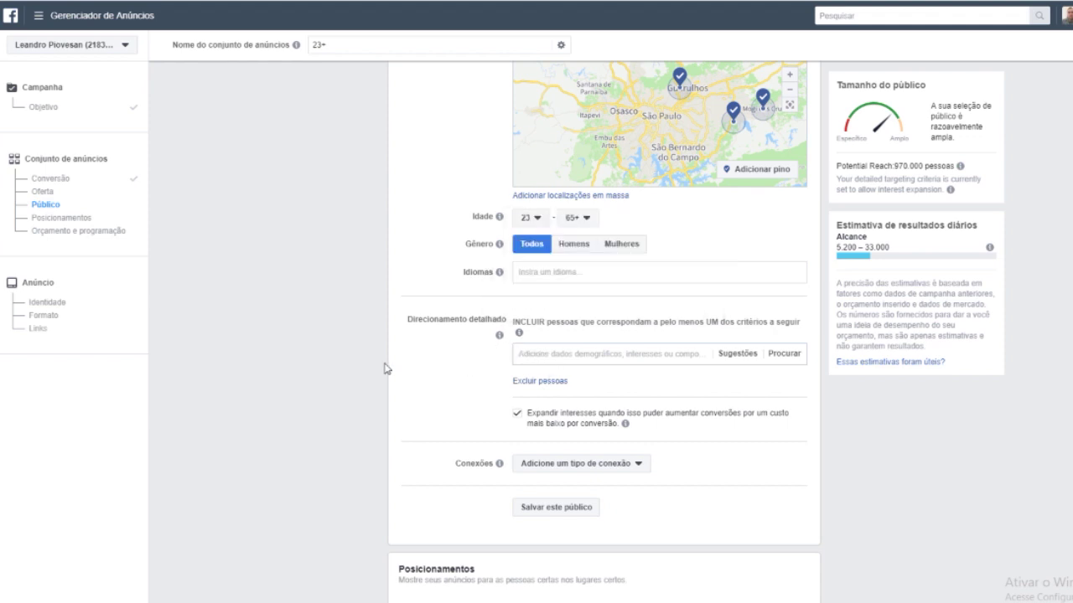
{"action": "scroll", "coordinate": [362, 372], "scroll_direction": "down", "scroll_amount": 1}
{"action": "scroll", "coordinate": [362, 372], "scroll_direction": "down", "scroll_amount": 2}
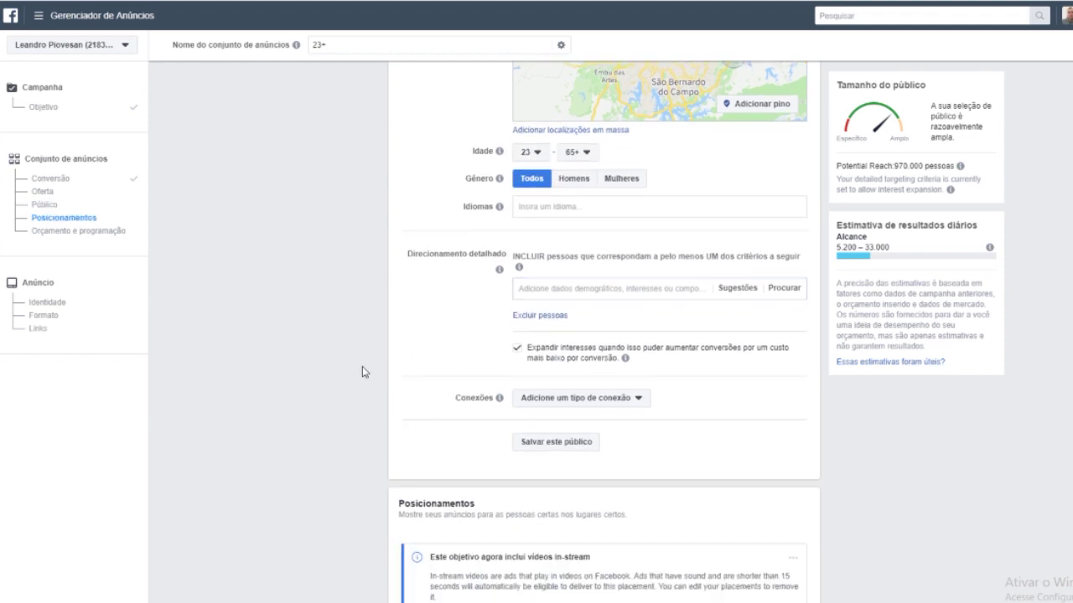
{"action": "scroll", "coordinate": [503, 270], "scroll_direction": "down", "scroll_amount": 1}
{"action": "left_click", "coordinate": [638, 268]}
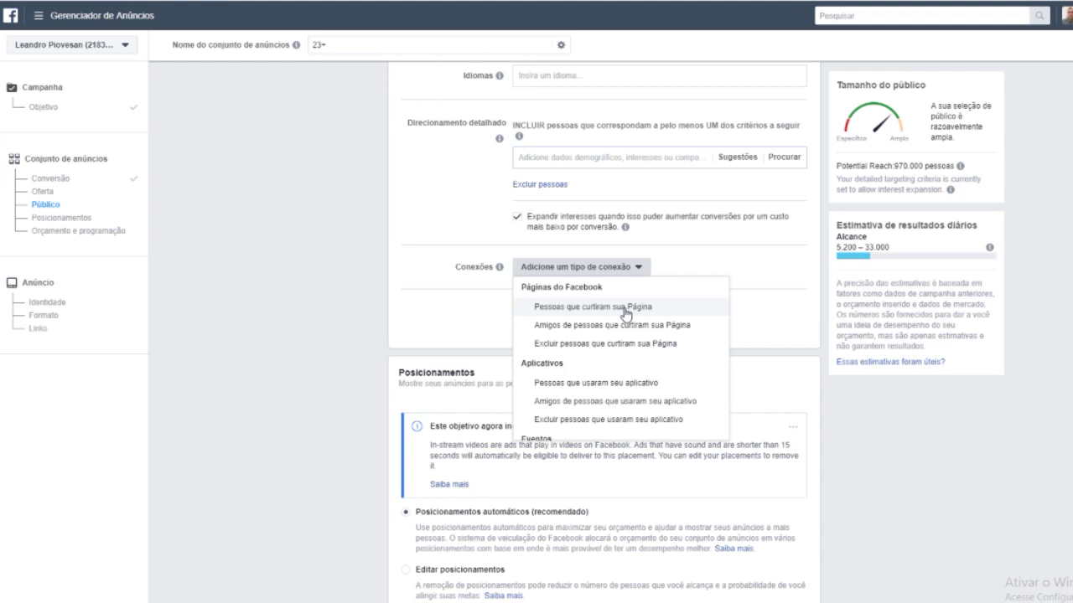
{"action": "scroll", "coordinate": [345, 313], "scroll_direction": "down", "scroll_amount": 6}
{"action": "scroll", "coordinate": [345, 317], "scroll_direction": "down", "scroll_amount": 1}
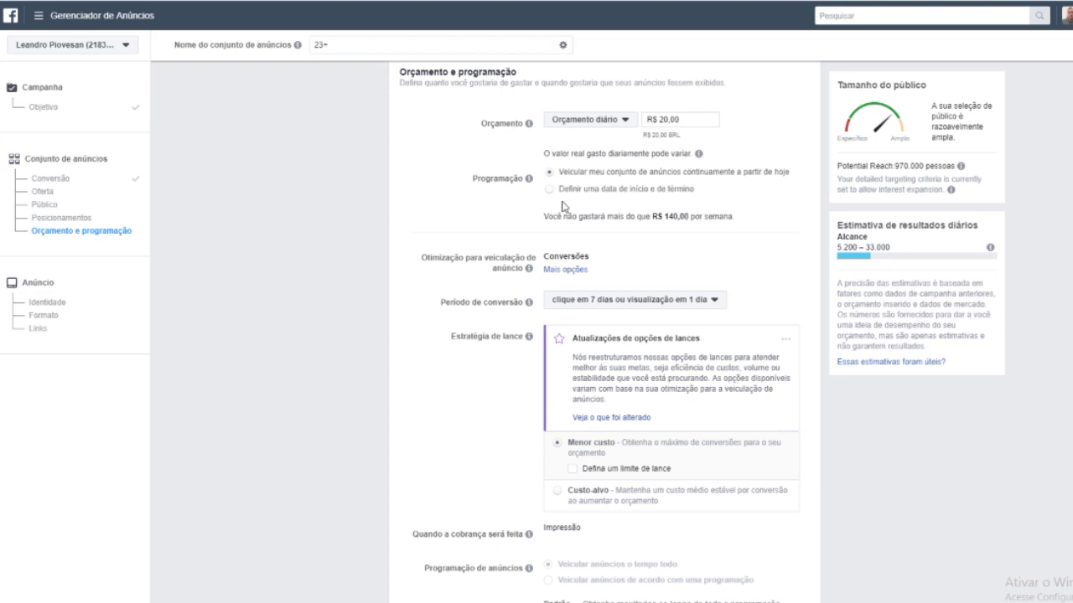
{"action": "scroll", "coordinate": [560, 424], "scroll_direction": "down", "scroll_amount": 3}
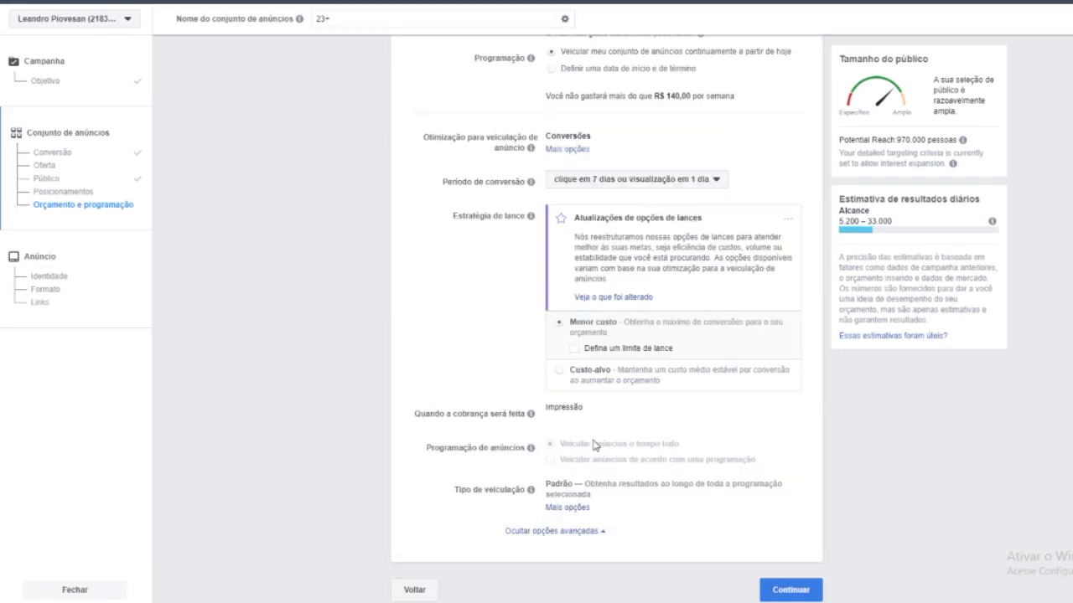
- Continue to the ad setup and upload the file IMG from the desktop as the ad's image
{"action": "left_click", "coordinate": [800, 597]}
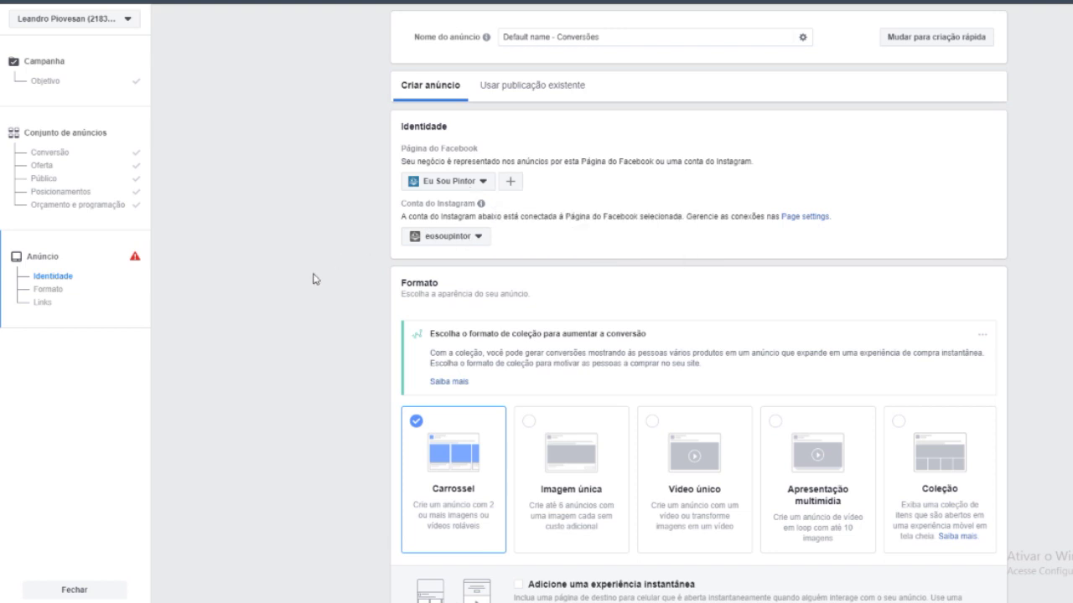
{"action": "scroll", "coordinate": [313, 279], "scroll_direction": "down", "scroll_amount": 3}
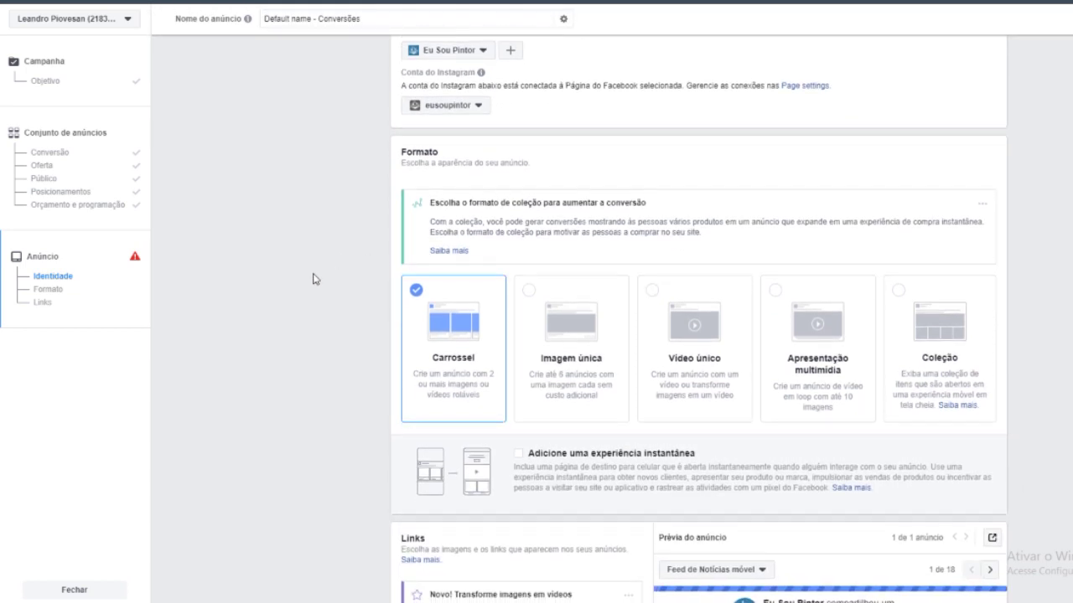
{"action": "scroll", "coordinate": [311, 280], "scroll_direction": "down", "scroll_amount": 2}
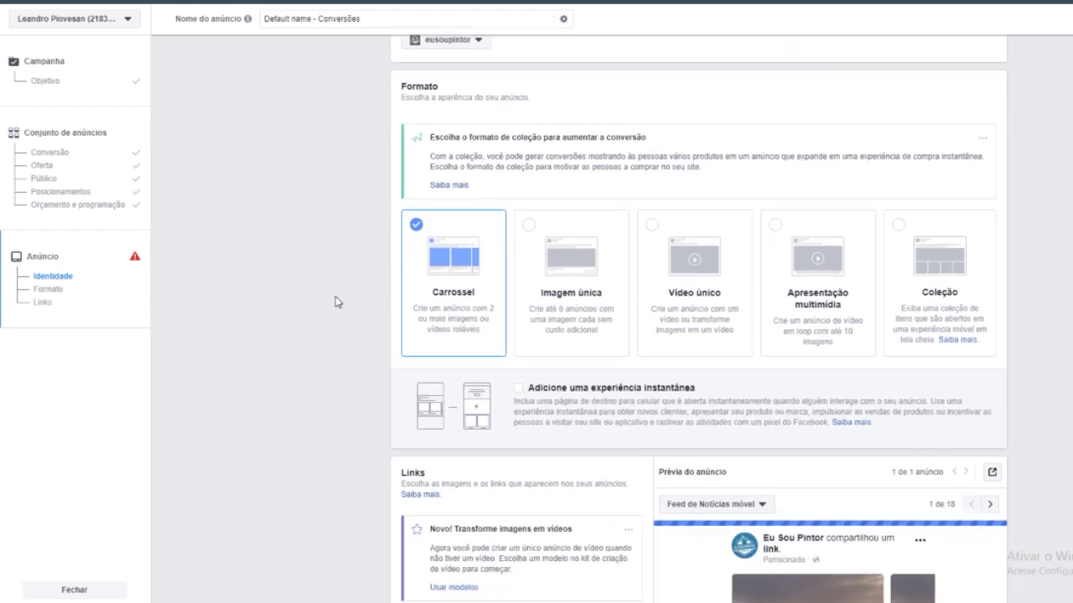
{"action": "scroll", "coordinate": [335, 299], "scroll_direction": "down", "scroll_amount": 8}
{"action": "left_click", "coordinate": [467, 369]}
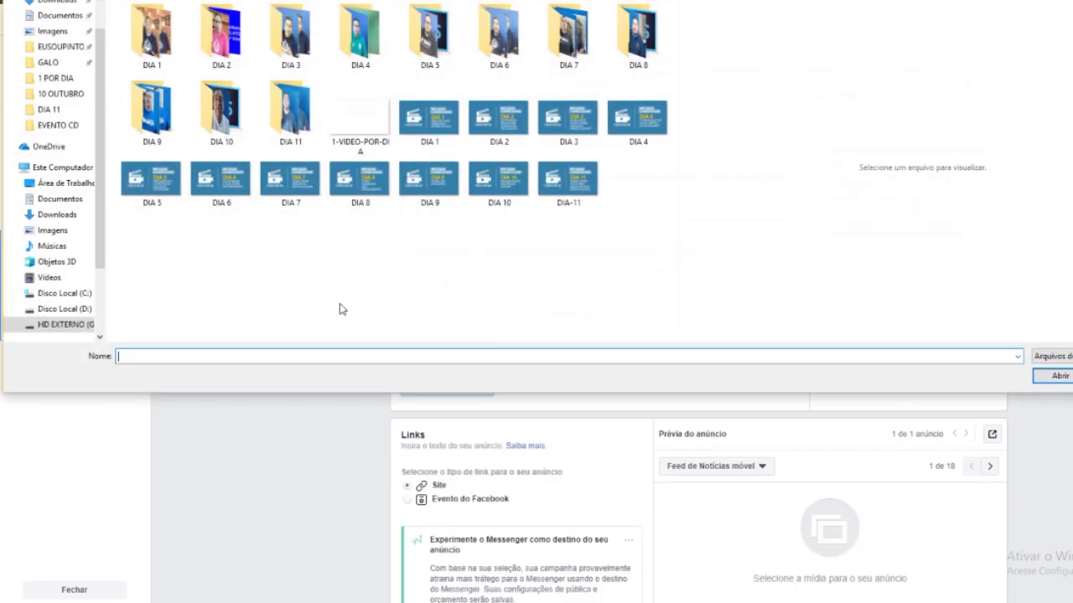
{"action": "left_click", "coordinate": [75, 183]}
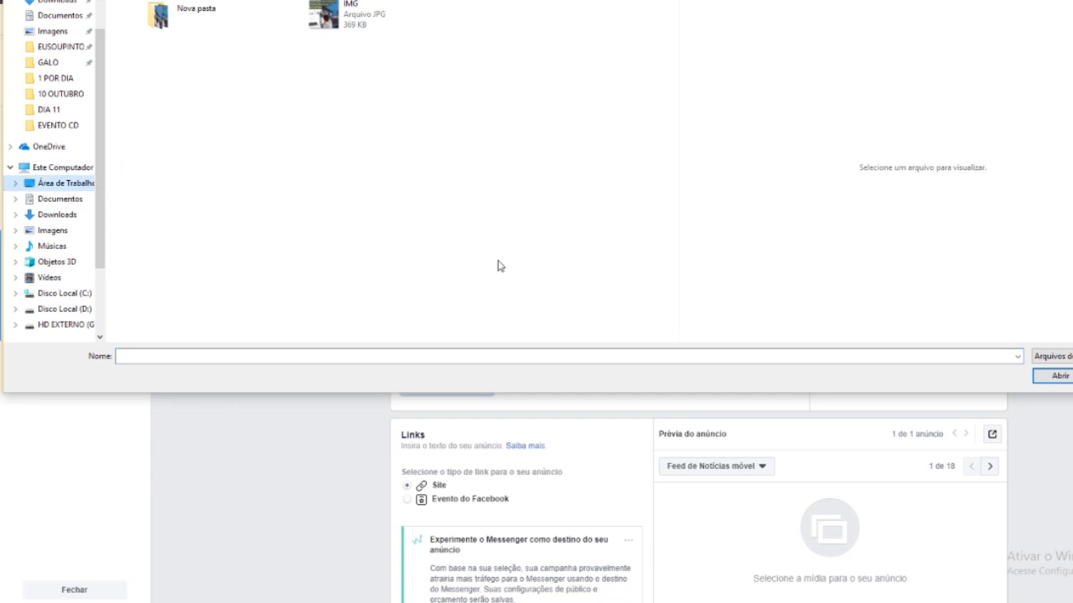
{"action": "left_click", "coordinate": [352, 15]}
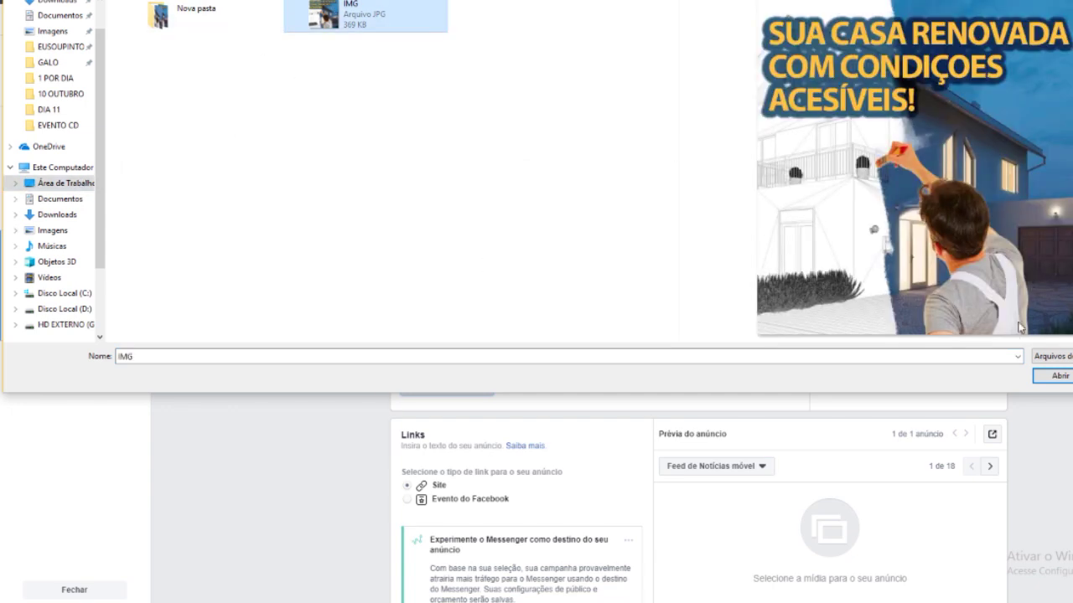
{"action": "left_click", "coordinate": [1057, 375]}
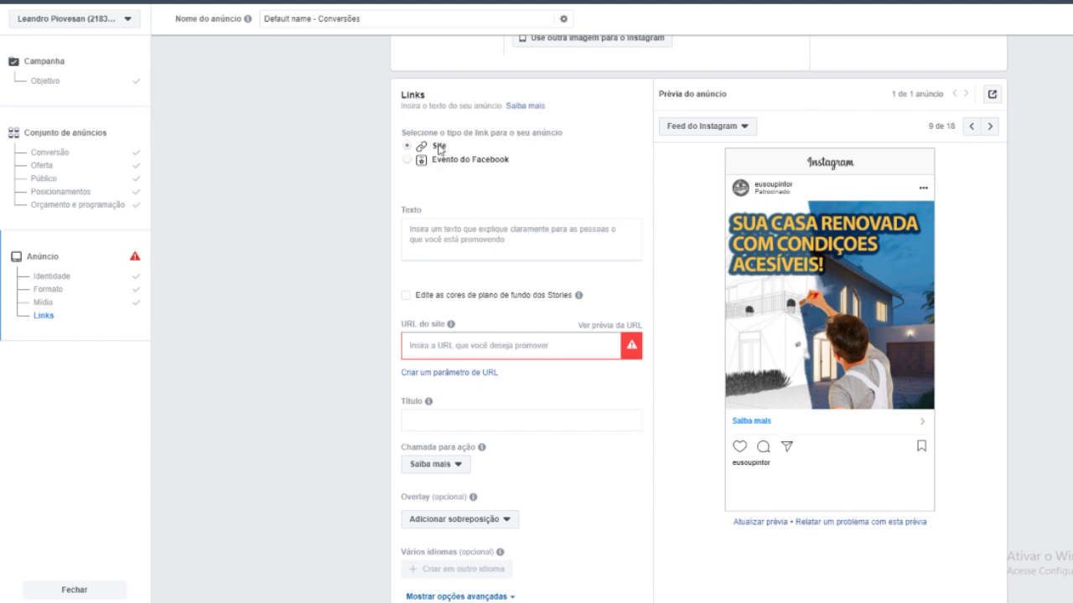
- Paste the promotional copy beginning "Essa é uma grande oportunidade de pintar a sua casa" as the ad text
{"action": "left_click", "coordinate": [439, 228]}
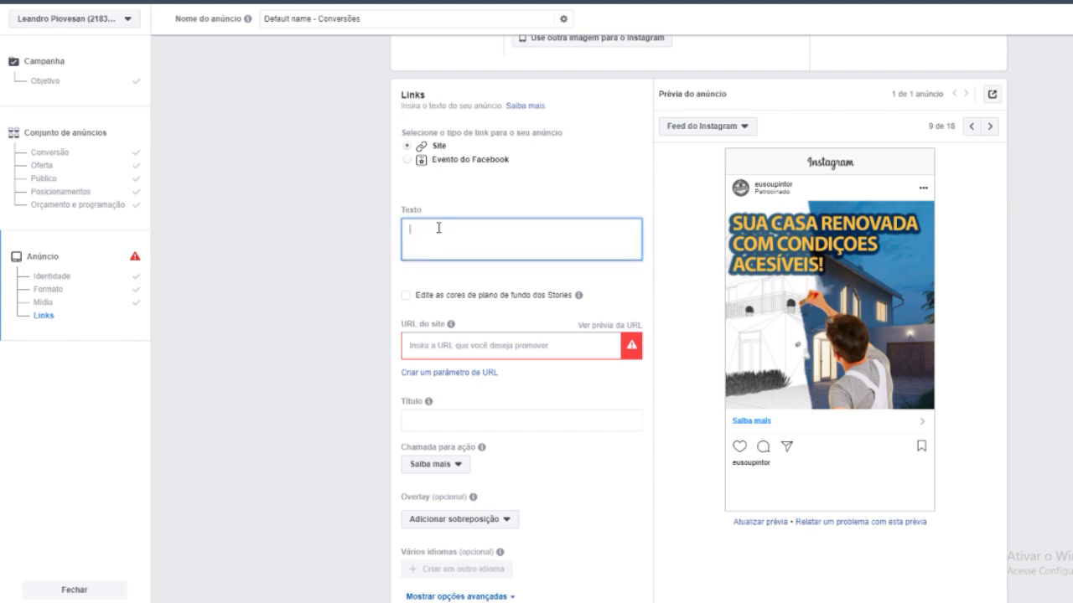
{"action": "key", "text": "ctrl+v"}
{"action": "left_click", "coordinate": [374, 239]}
{"action": "scroll", "coordinate": [376, 262], "scroll_direction": "down", "scroll_amount": 1}
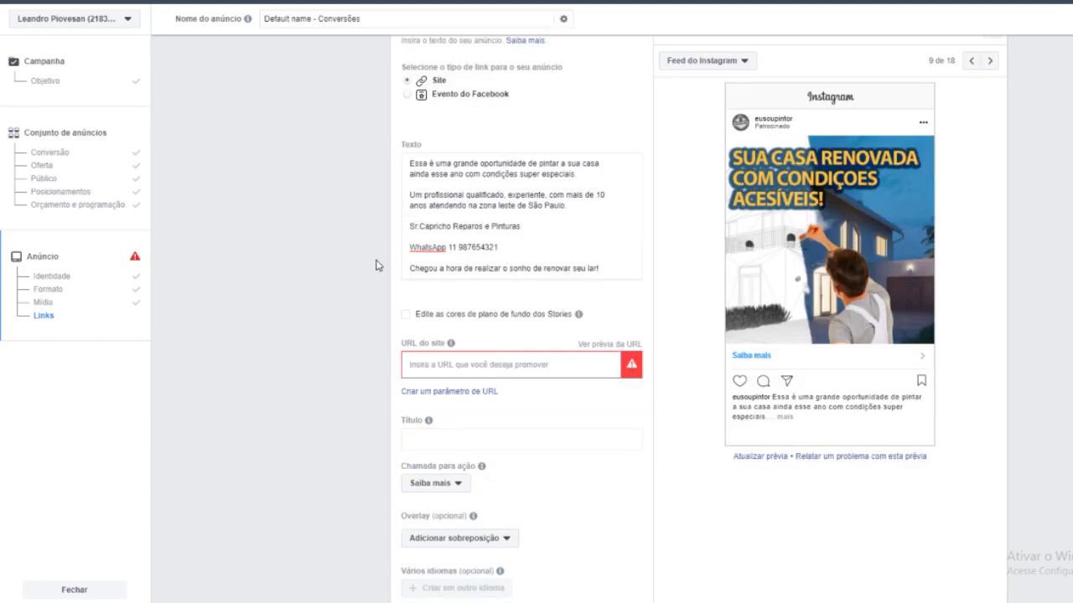
{"action": "scroll", "coordinate": [377, 267], "scroll_direction": "down", "scroll_amount": 1}
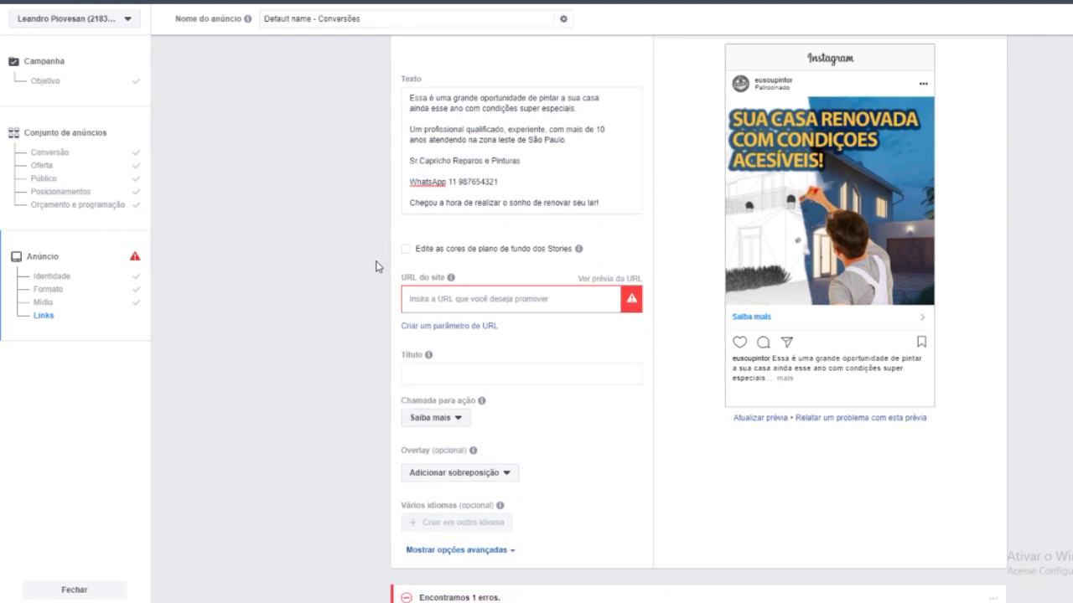
{"action": "left_click", "coordinate": [417, 297]}
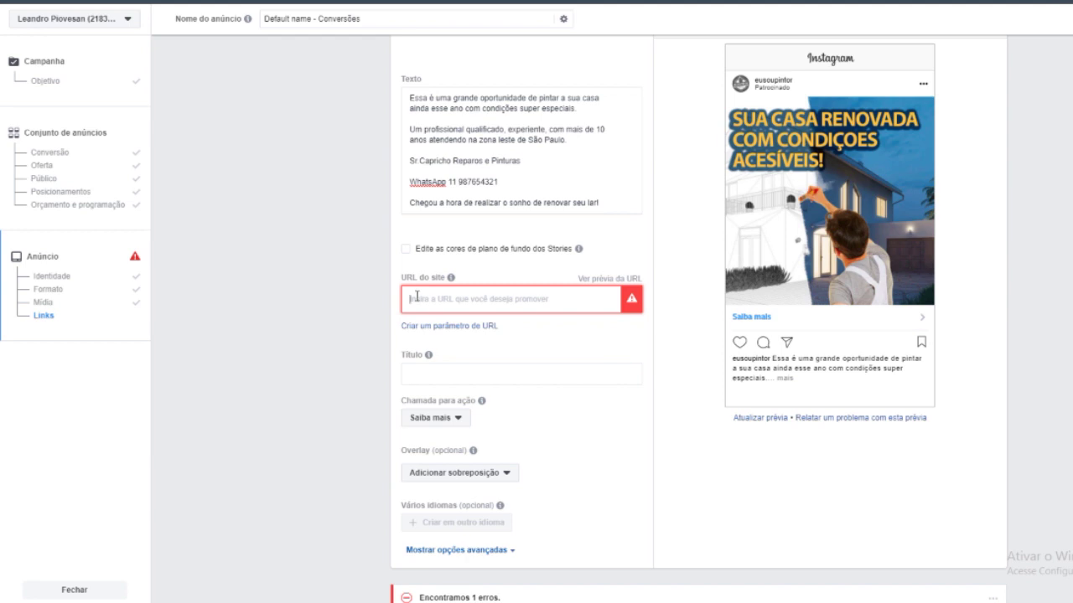
{"action": "type", "text": "www.eusoupintor.com.br"}
{"action": "key", "text": "Tab"}
{"action": "left_click", "coordinate": [434, 377]}
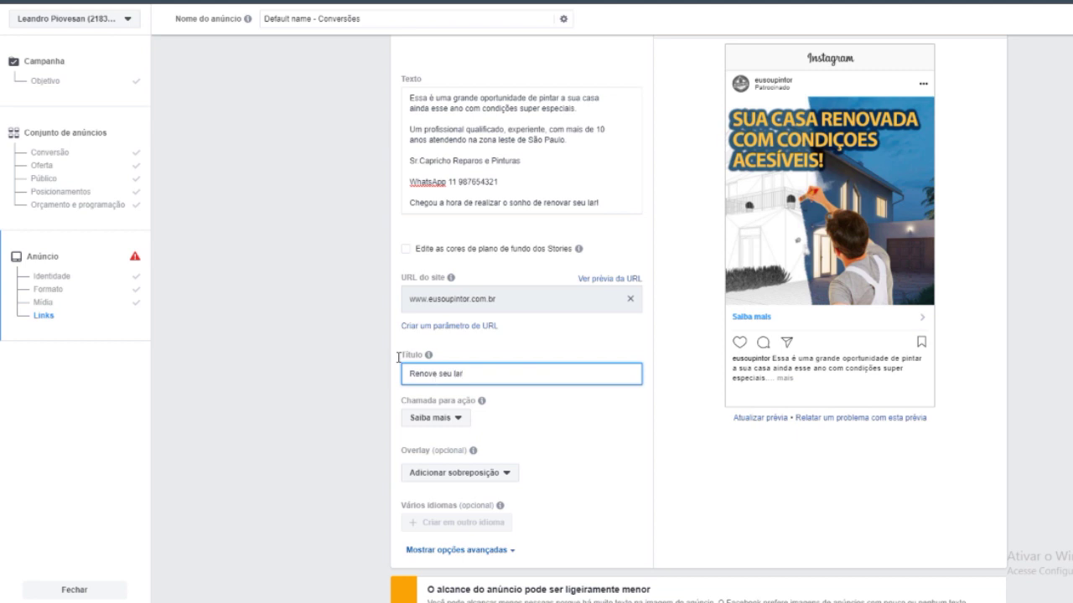
{"action": "left_click", "coordinate": [397, 360]}
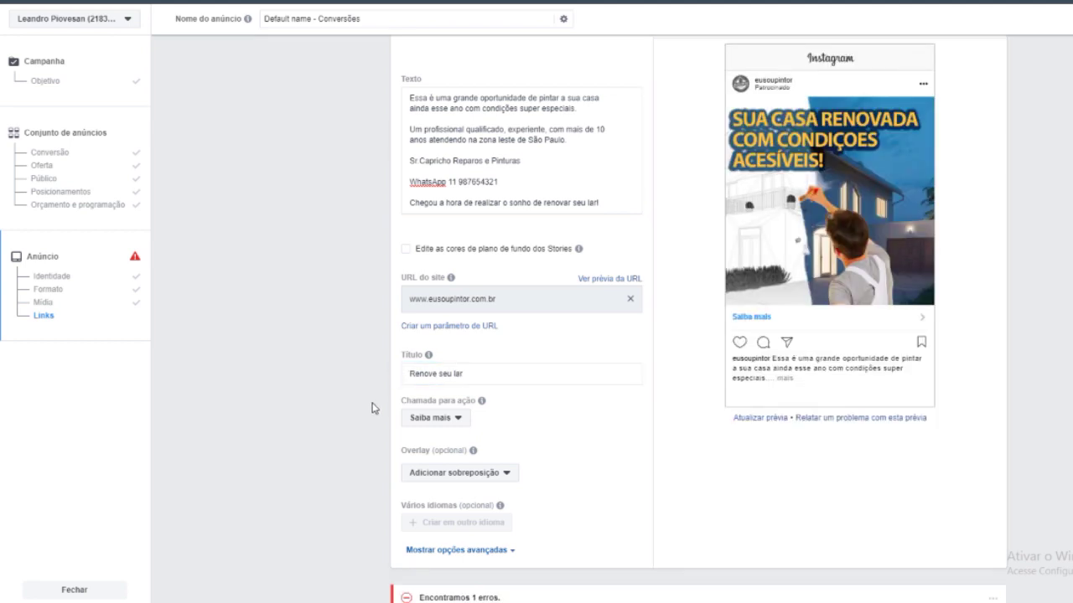
- Preview the ad in the Instagram Stories and mobile News Feed placements
{"action": "scroll", "coordinate": [373, 409], "scroll_direction": "down", "scroll_amount": 1}
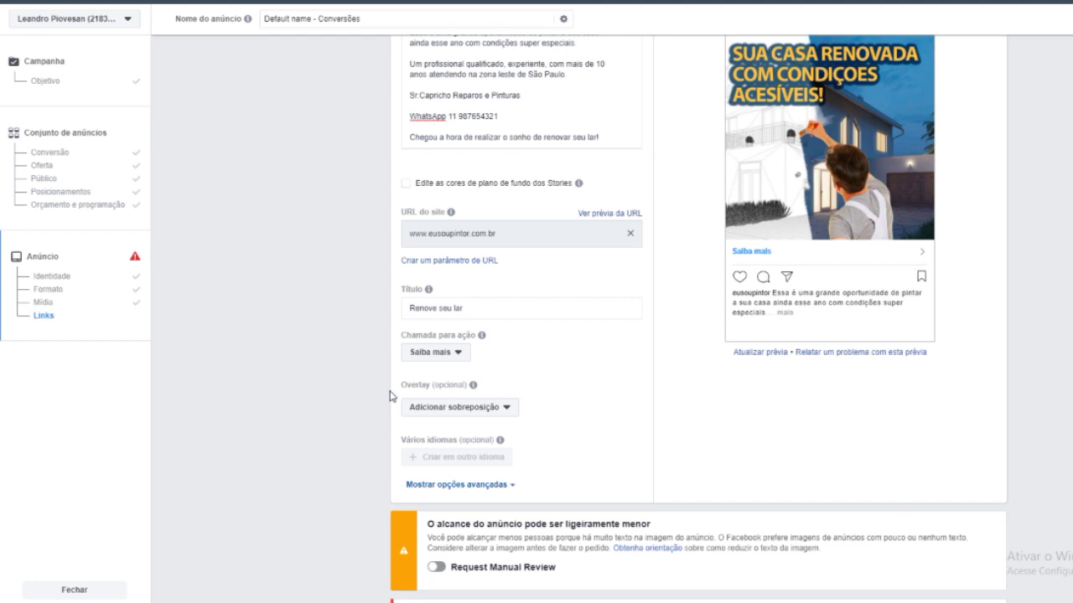
{"action": "scroll", "coordinate": [390, 397], "scroll_direction": "up", "scroll_amount": 2}
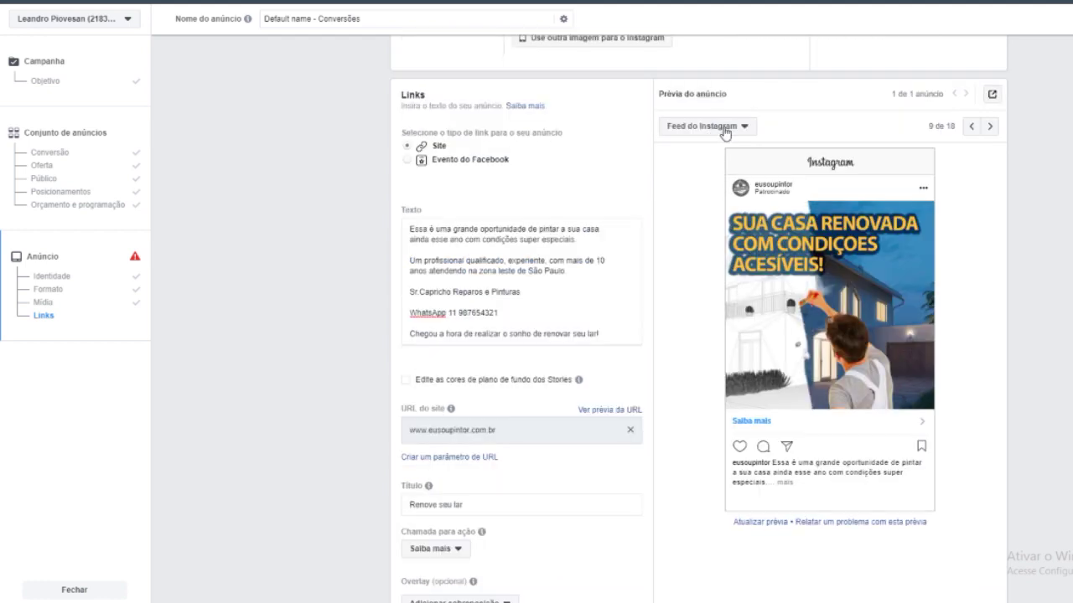
{"action": "left_click", "coordinate": [722, 130]}
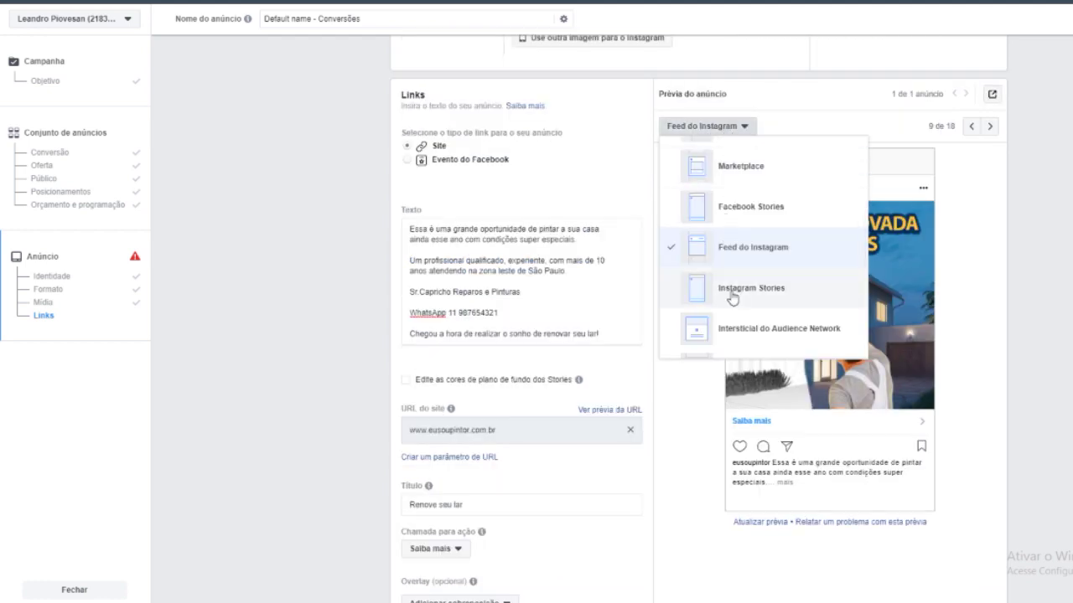
{"action": "left_click", "coordinate": [732, 289]}
{"action": "left_click", "coordinate": [708, 125]}
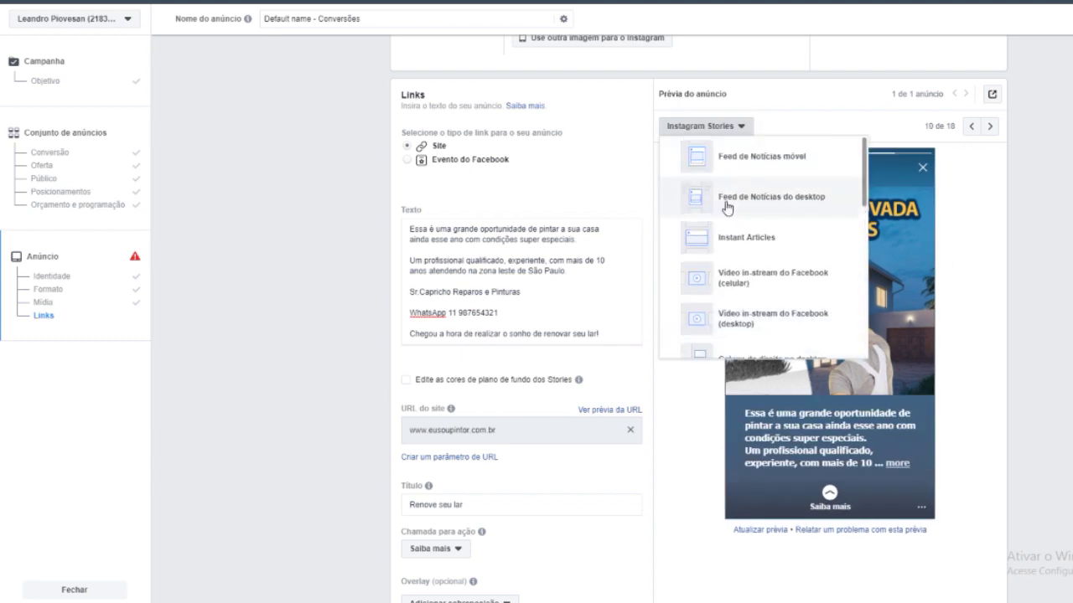
{"action": "left_click", "coordinate": [740, 176]}
{"action": "scroll", "coordinate": [694, 283], "scroll_direction": "down", "scroll_amount": 4}
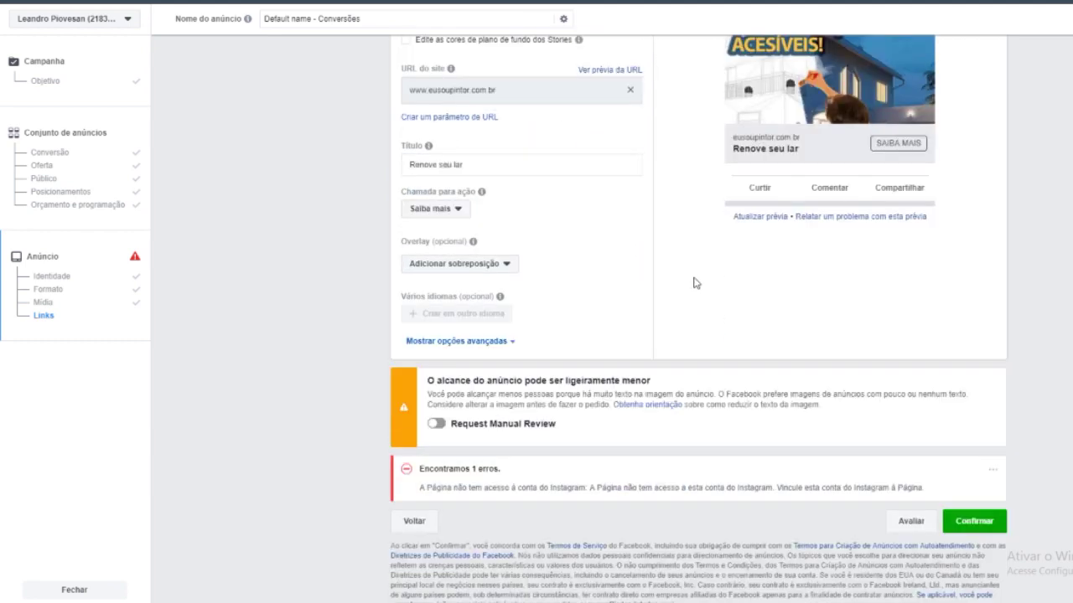
- Preview the ad in the desktop News Feed and Instagram feed placements
{"action": "scroll", "coordinate": [693, 284], "scroll_direction": "up", "scroll_amount": 5}
{"action": "left_click", "coordinate": [717, 245]}
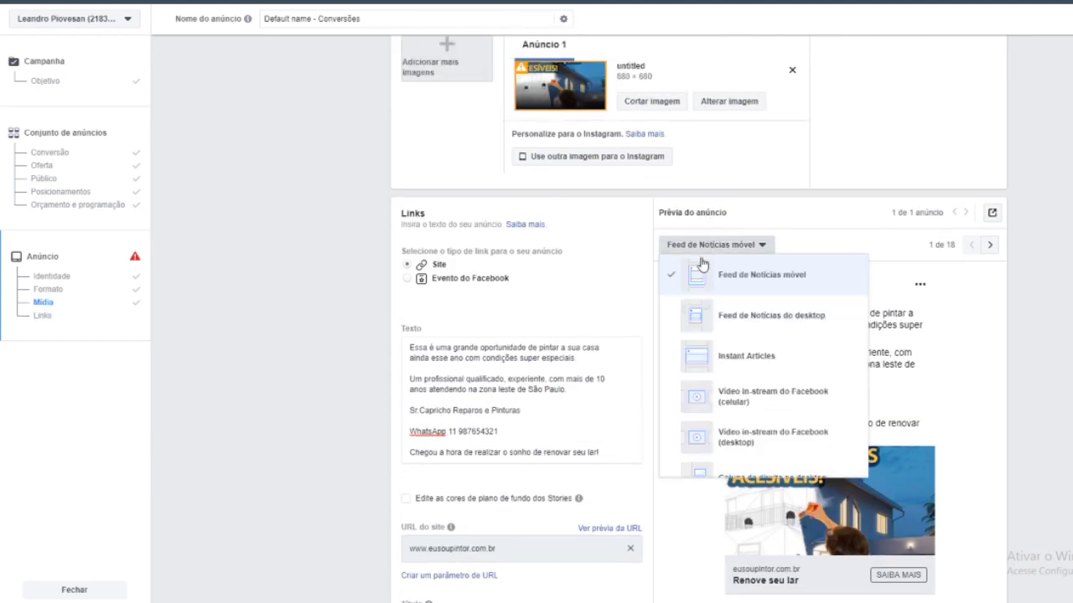
{"action": "left_click", "coordinate": [708, 327]}
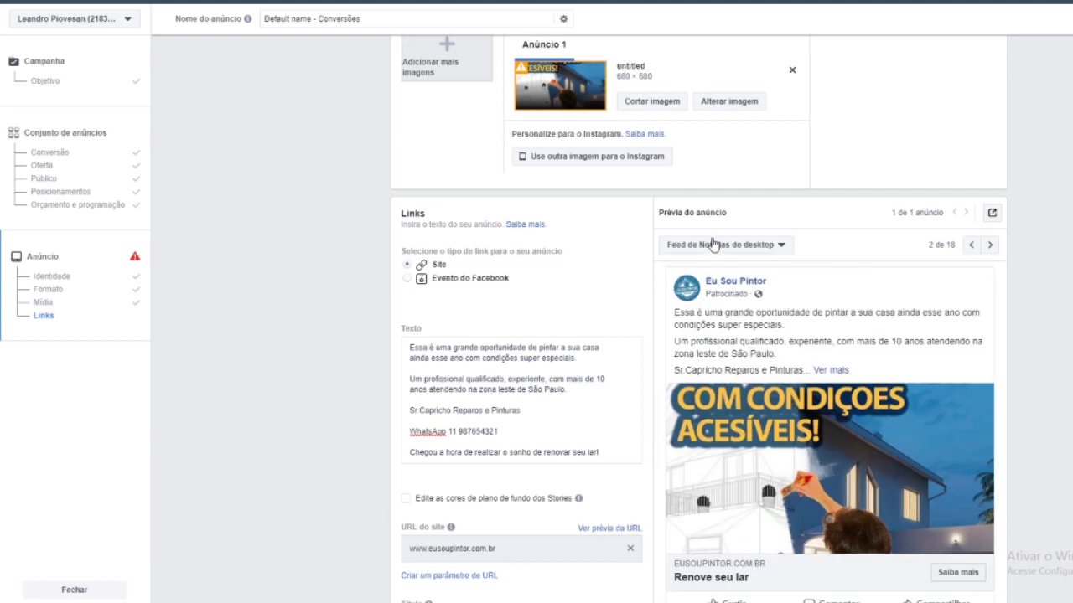
{"action": "scroll", "coordinate": [712, 243], "scroll_direction": "down", "scroll_amount": 2}
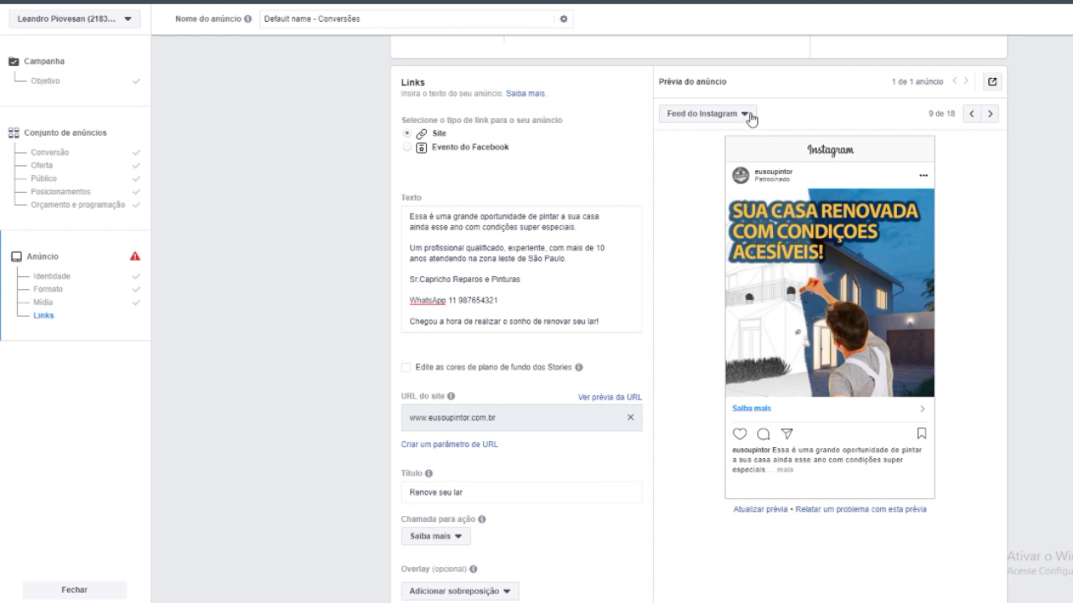
{"action": "left_click", "coordinate": [745, 114]}
{"action": "left_click", "coordinate": [737, 194]}
- Confirm the finished ad to submit the campaign
{"action": "scroll", "coordinate": [711, 243], "scroll_direction": "down", "scroll_amount": 2}
{"action": "scroll", "coordinate": [711, 243], "scroll_direction": "down", "scroll_amount": 3}
{"action": "left_click", "coordinate": [972, 518]}
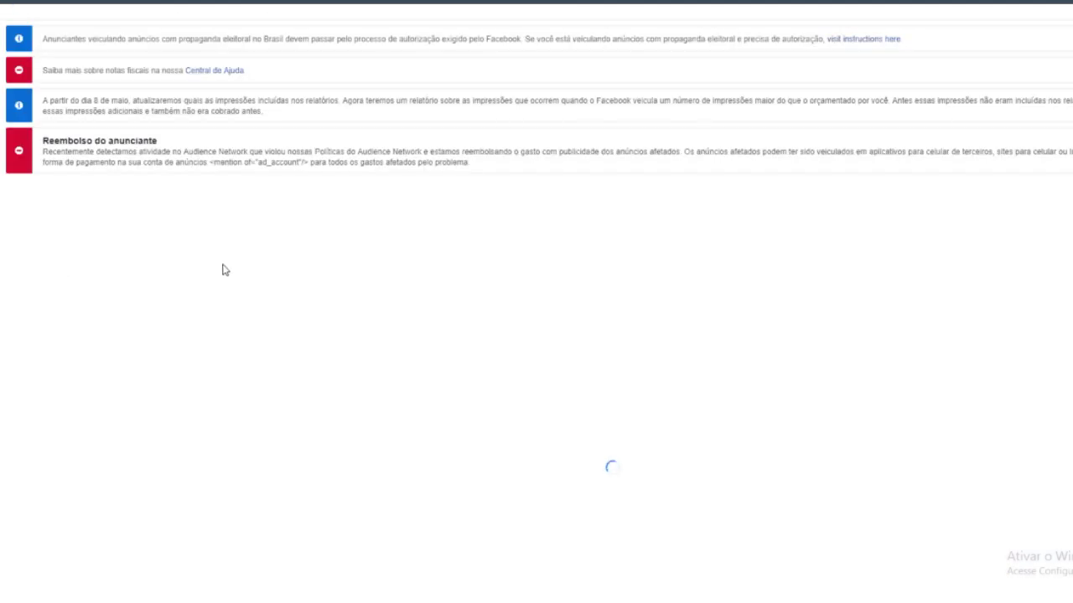